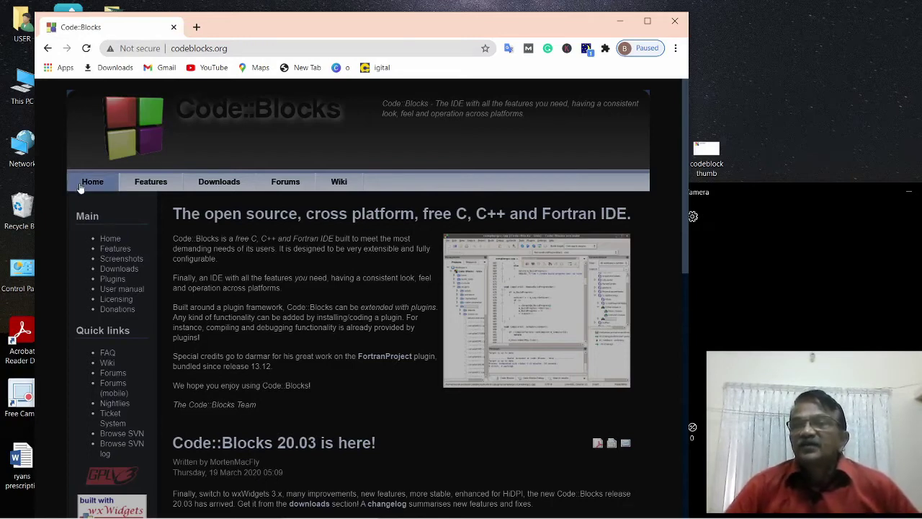
- Open the binary release download page on the Code::Blocks website
left_click(229, 185)
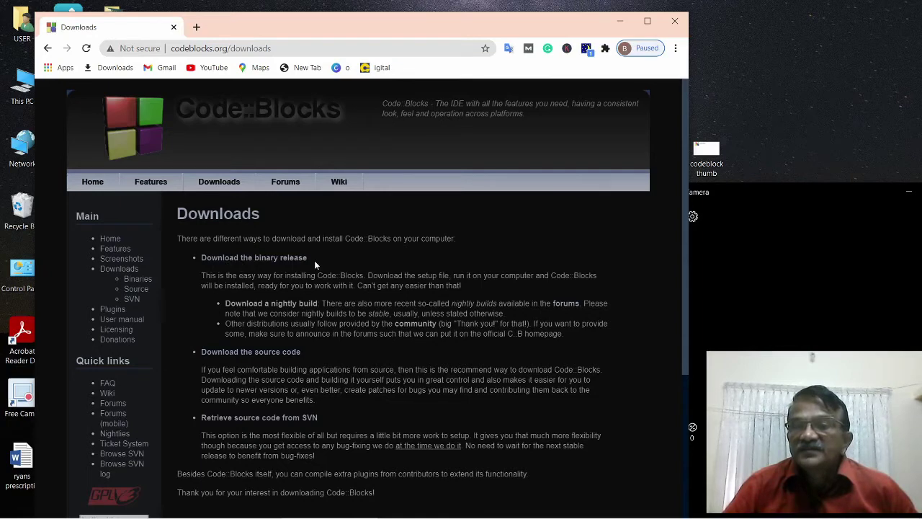
scroll(314, 260, "down", 1)
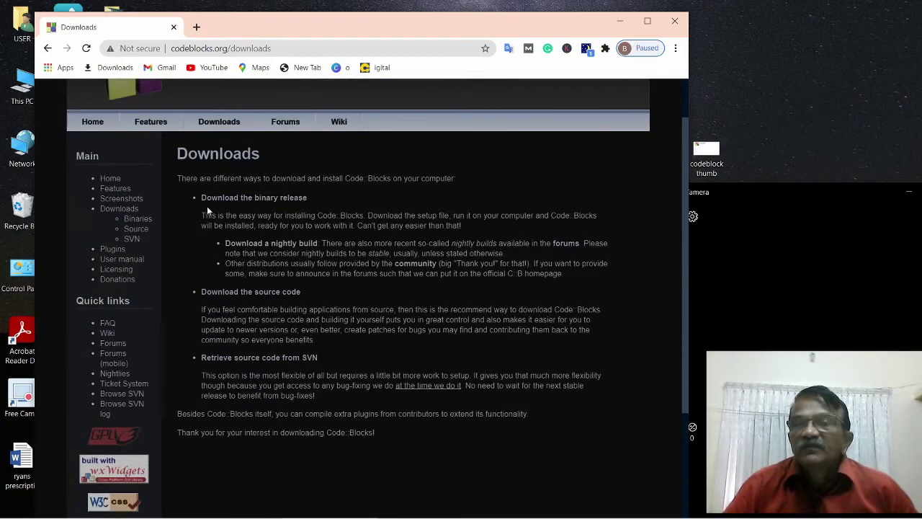
left_click(220, 205)
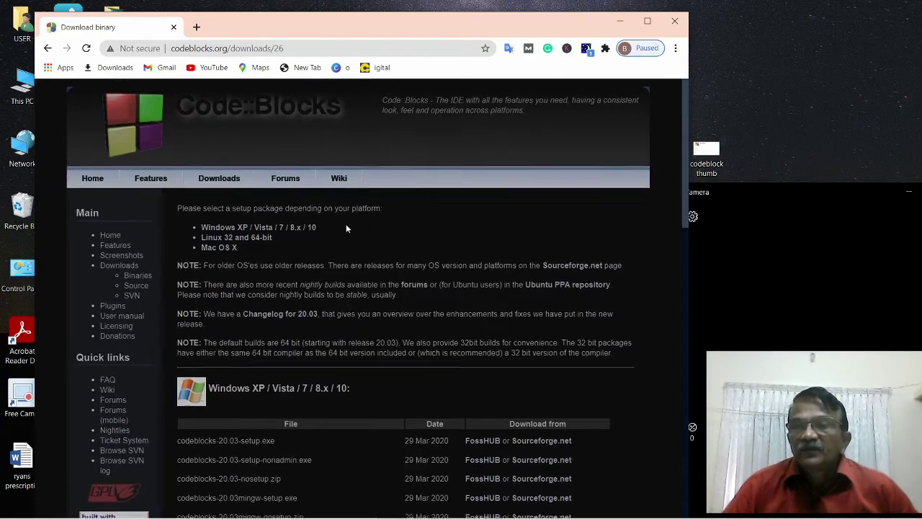
- Review the Windows setup packages and download codeblocks-20.03mingw-setup.exe from Sourceforge.net
scroll(346, 224, "down", 4)
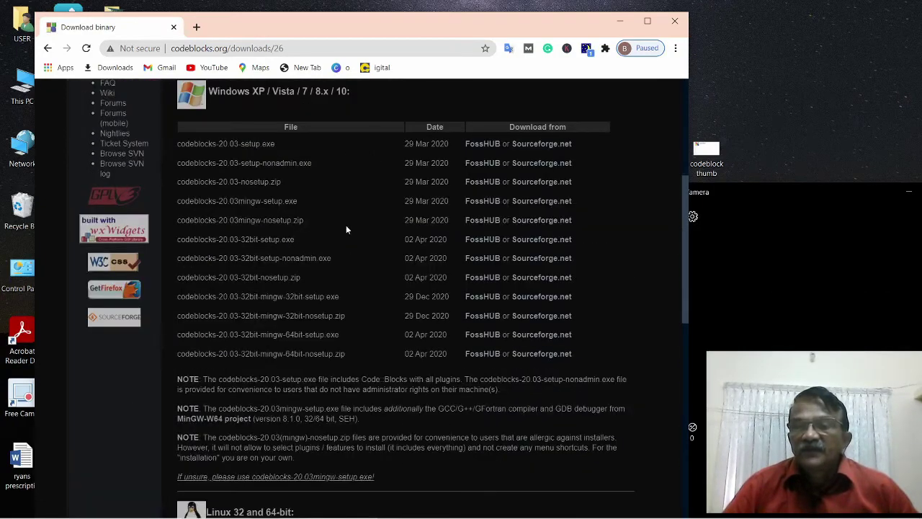
scroll(346, 230, "up", 3)
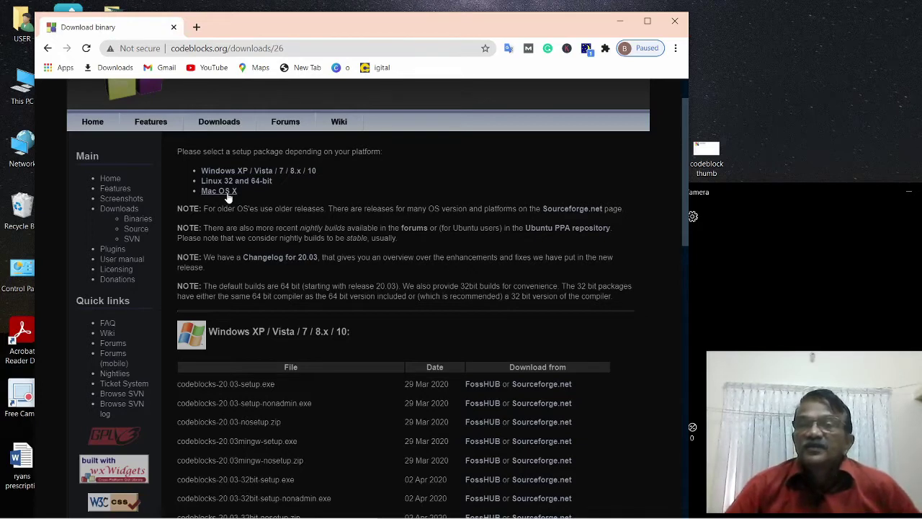
scroll(228, 197, "down", 3)
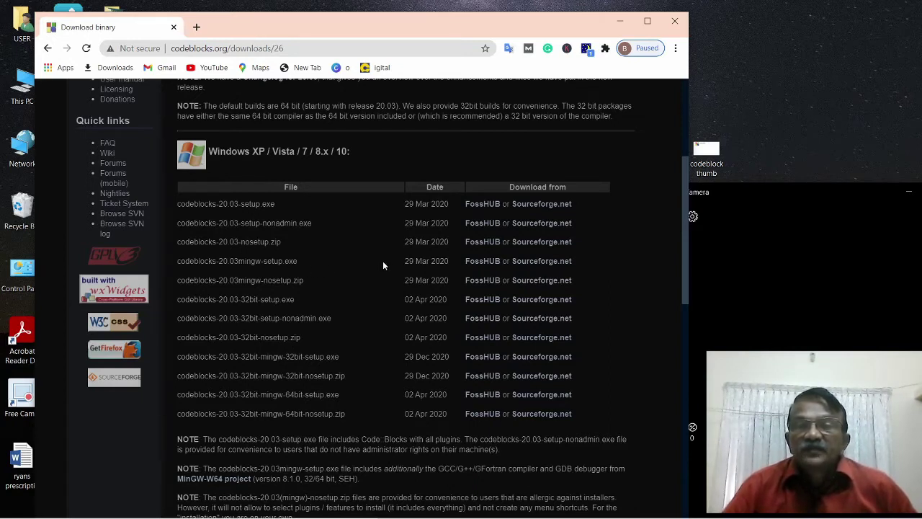
left_click(545, 266)
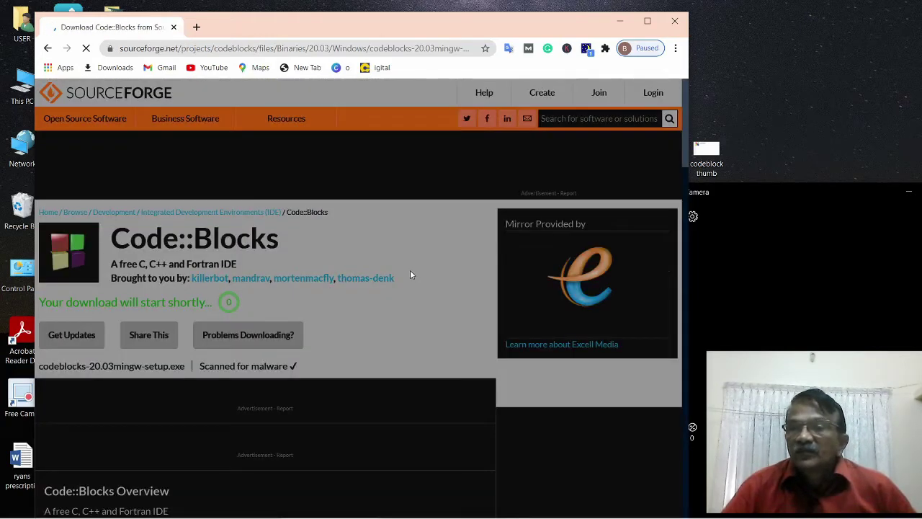
scroll(115, 475, "down", 3)
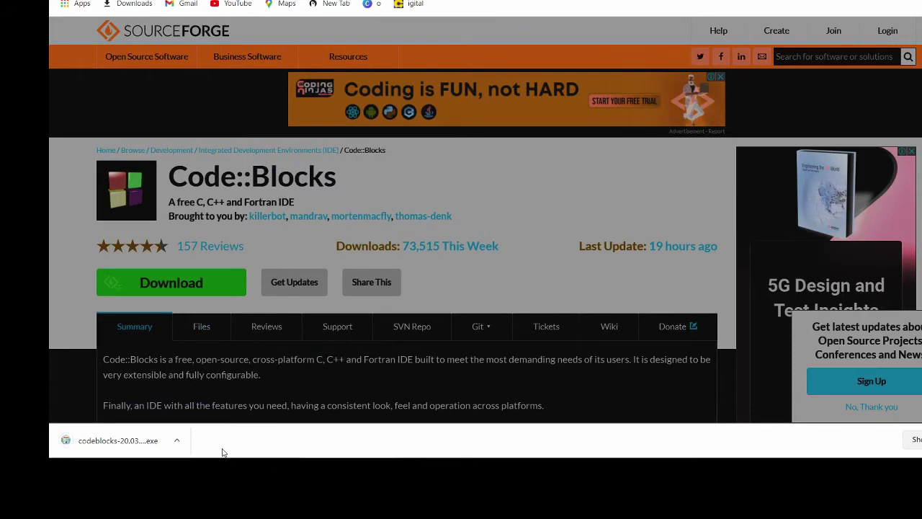
- Launch the downloaded Code::Blocks installer, read through the license terms and accept them
left_click(92, 446)
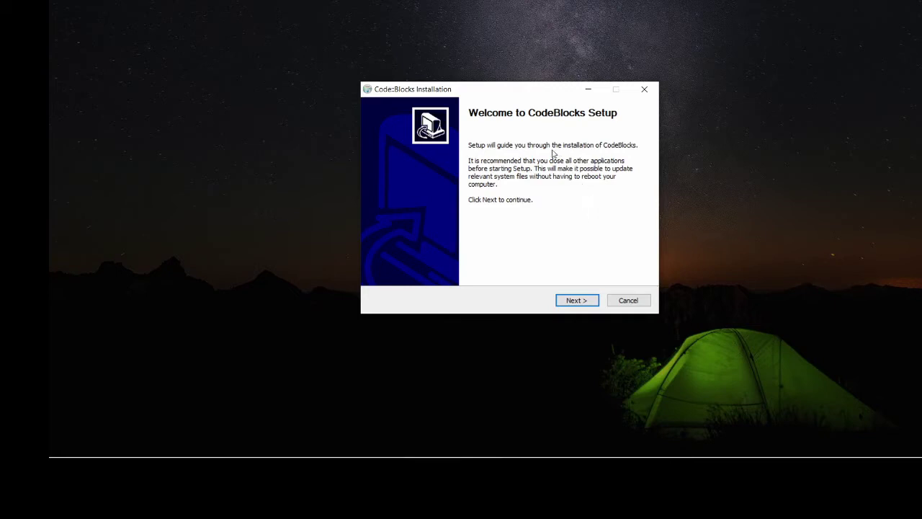
left_click(573, 304)
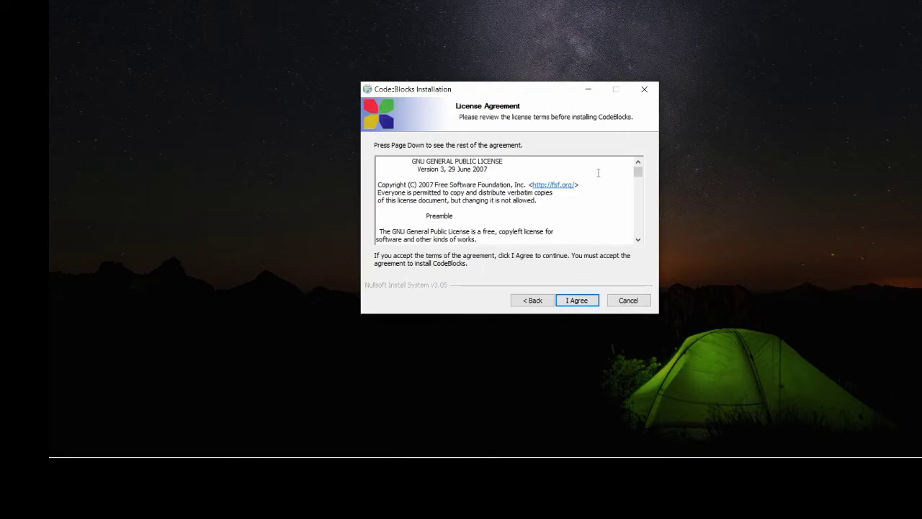
left_click_drag(637, 173, 626, 247)
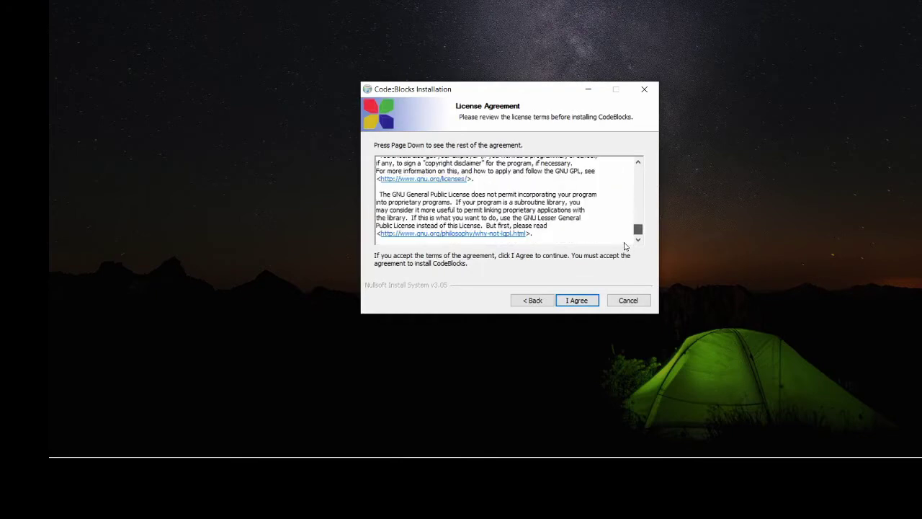
left_click(566, 303)
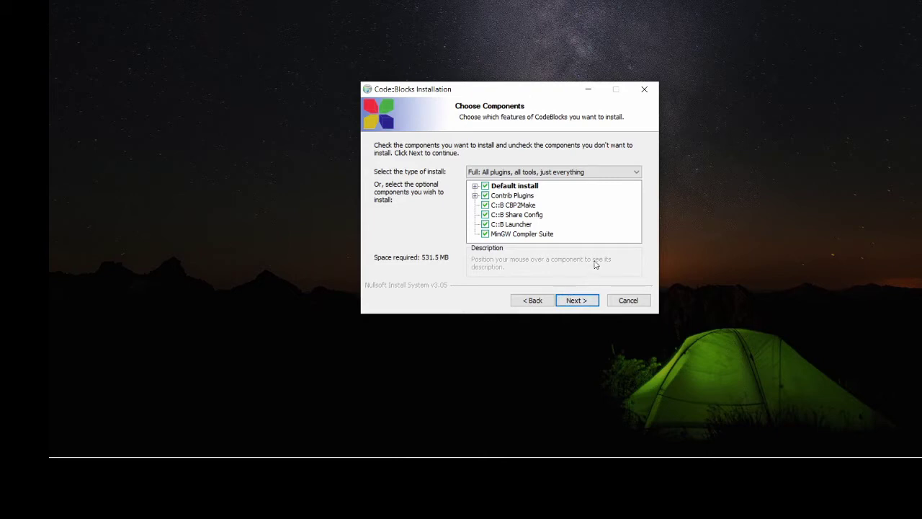
- Install the full set of components, including the MinGW Compiler Suite, in C:\Program Files\CodeBlocks
mouse_move(581, 209)
left_click(573, 302)
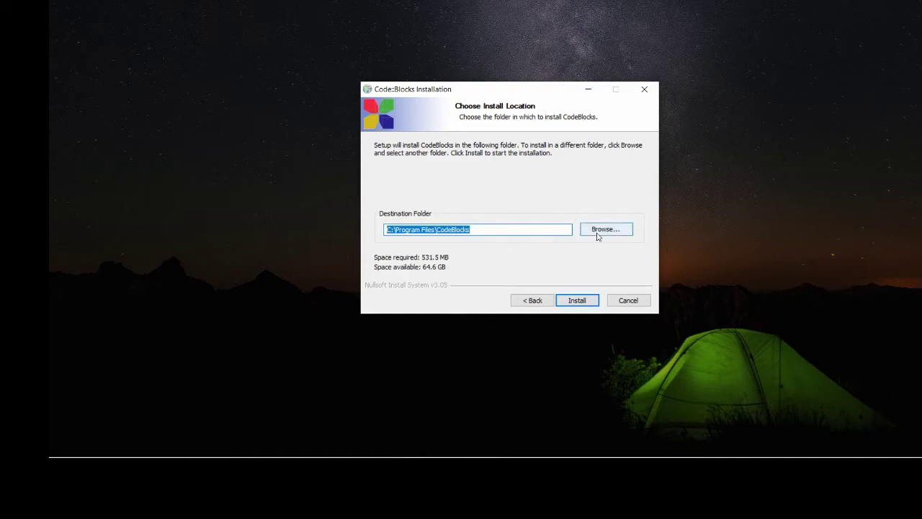
left_click(575, 300)
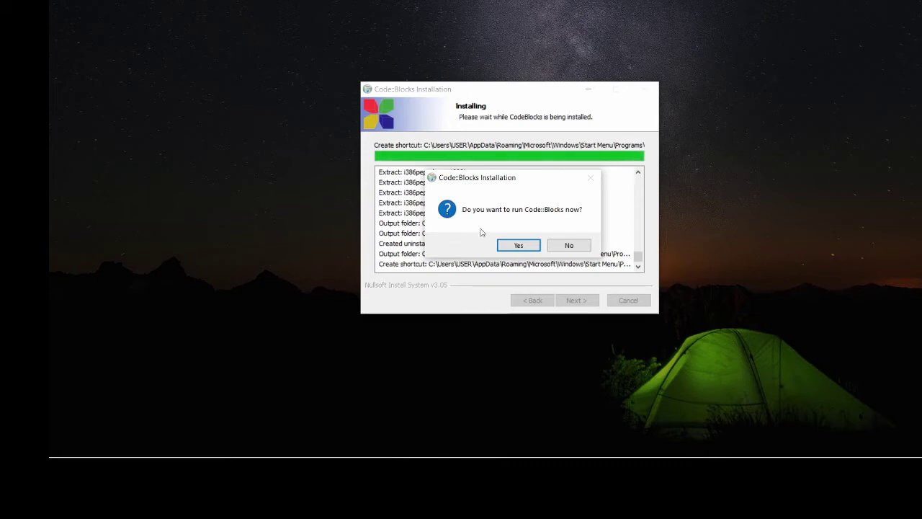
- Finish the setup, agreeing to run the program, and open Code::Blocks from its desktop shortcut
left_click(509, 249)
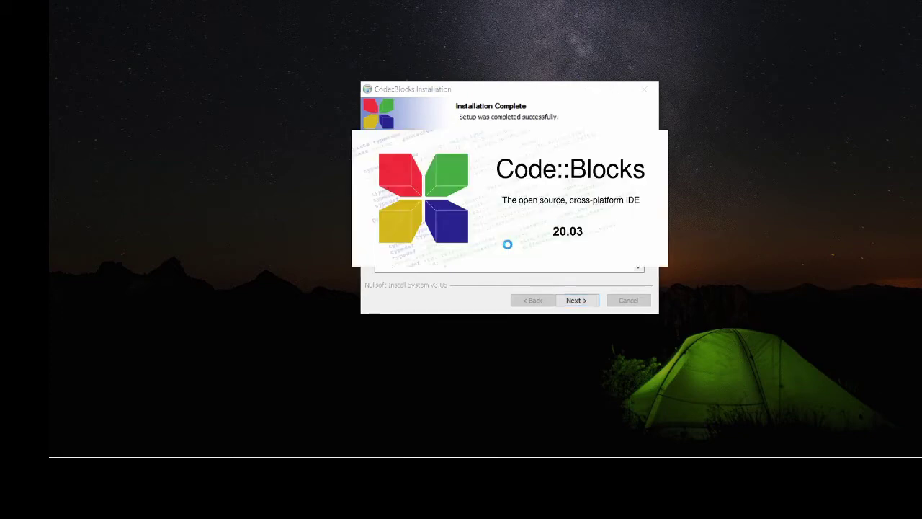
left_click(576, 301)
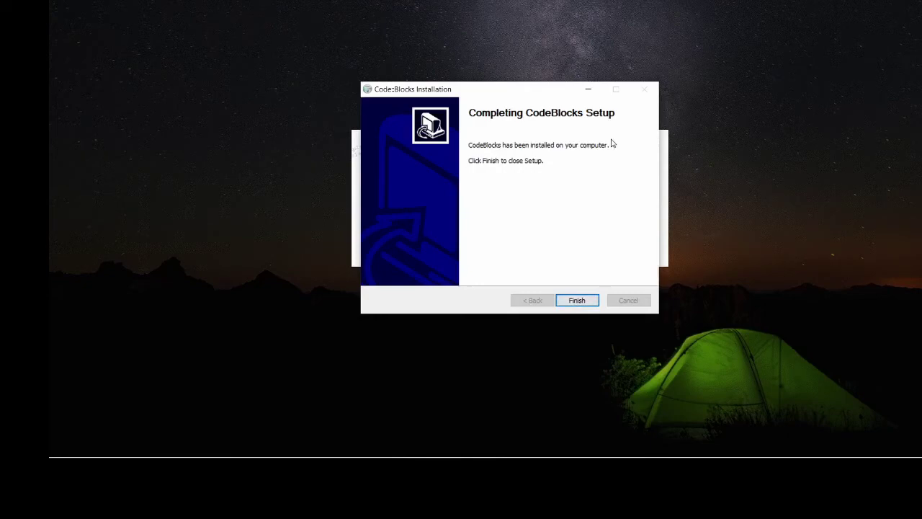
left_click(574, 302)
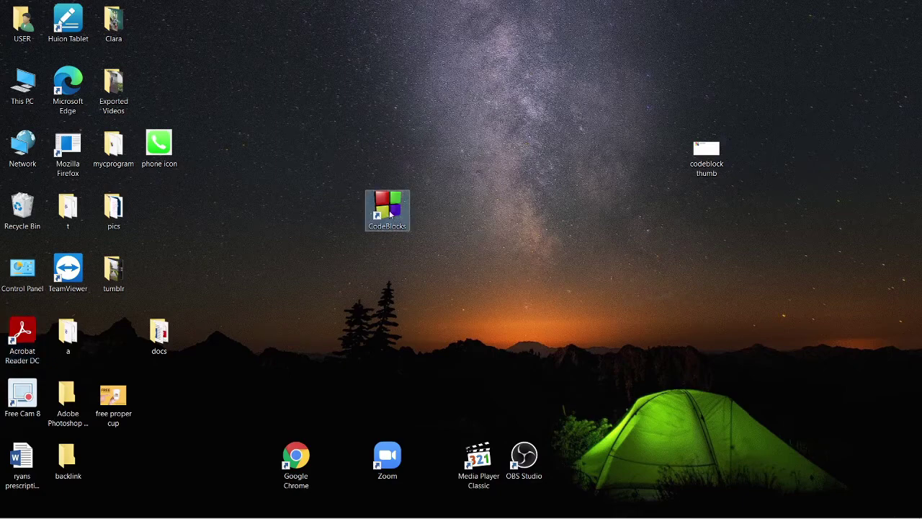
double_click(389, 213)
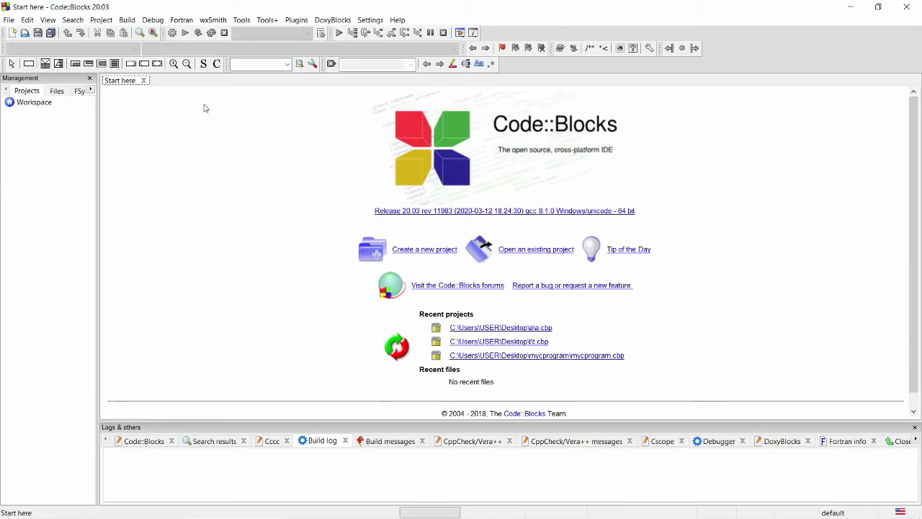
- Auto-detect the GNU GCC Compiler's installation directory in the global compiler's toolchain executables and save the settings
left_click(369, 22)
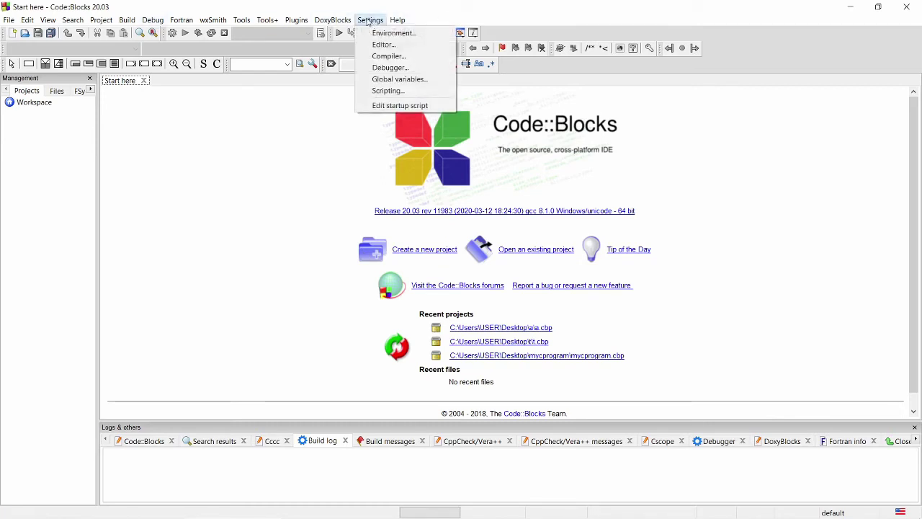
left_click(388, 58)
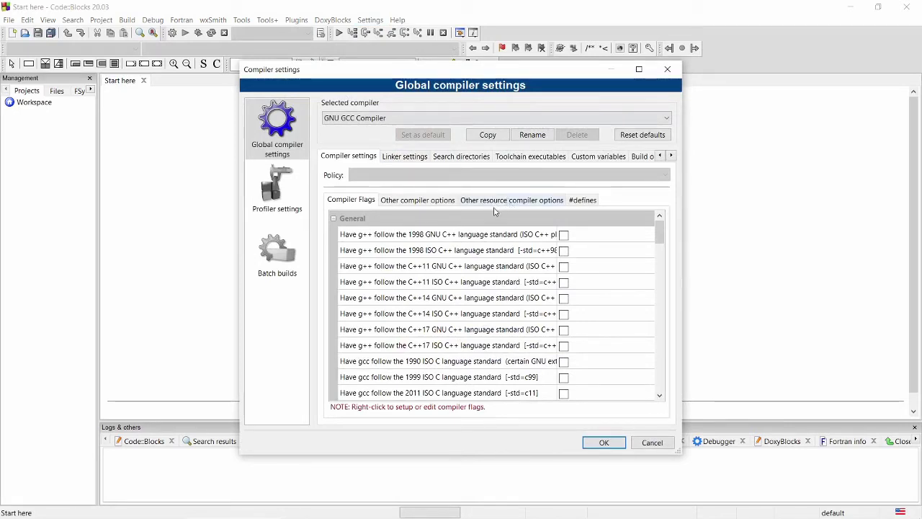
left_click(530, 157)
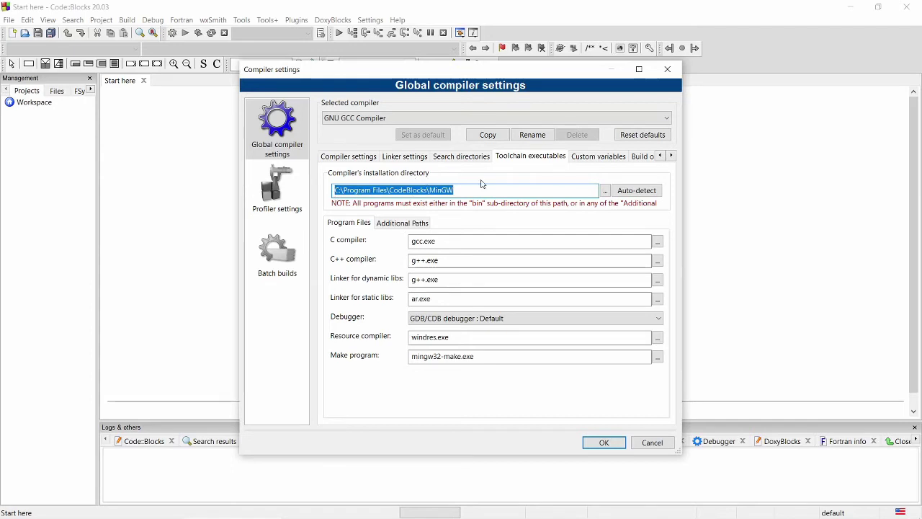
left_click(634, 191)
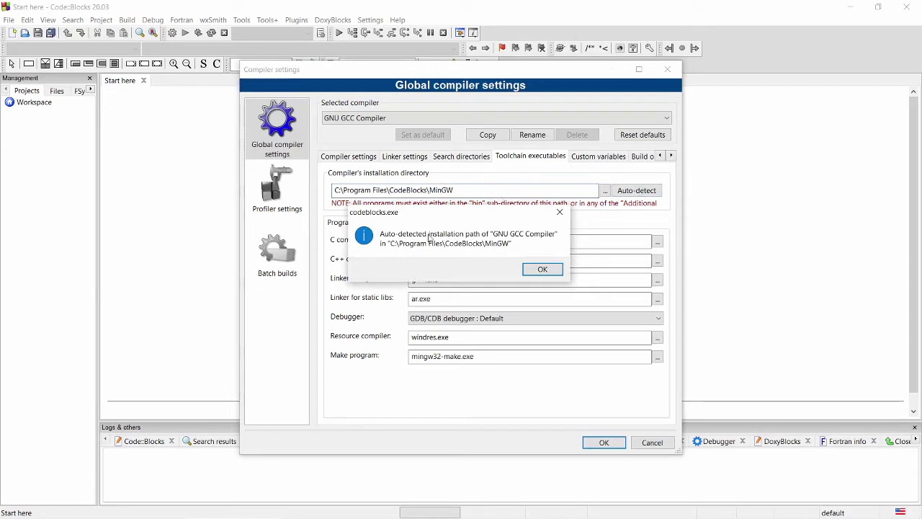
left_click(546, 269)
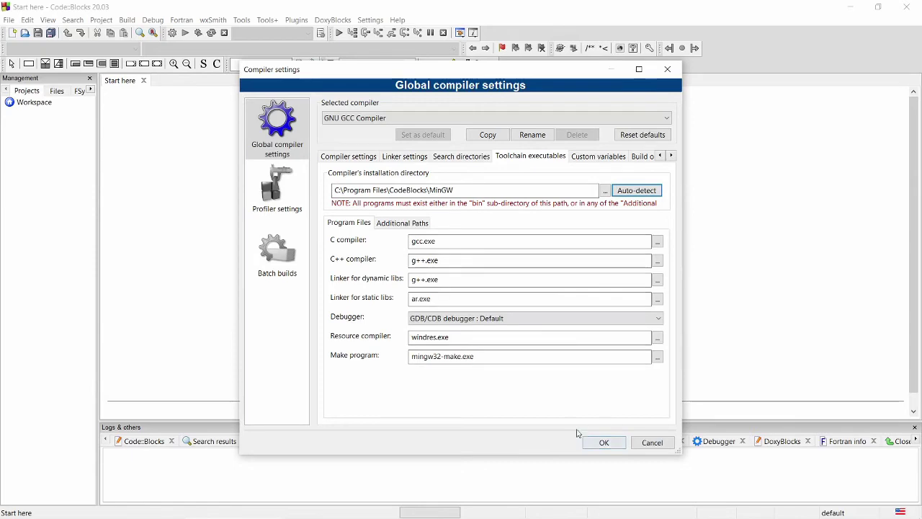
left_click(603, 443)
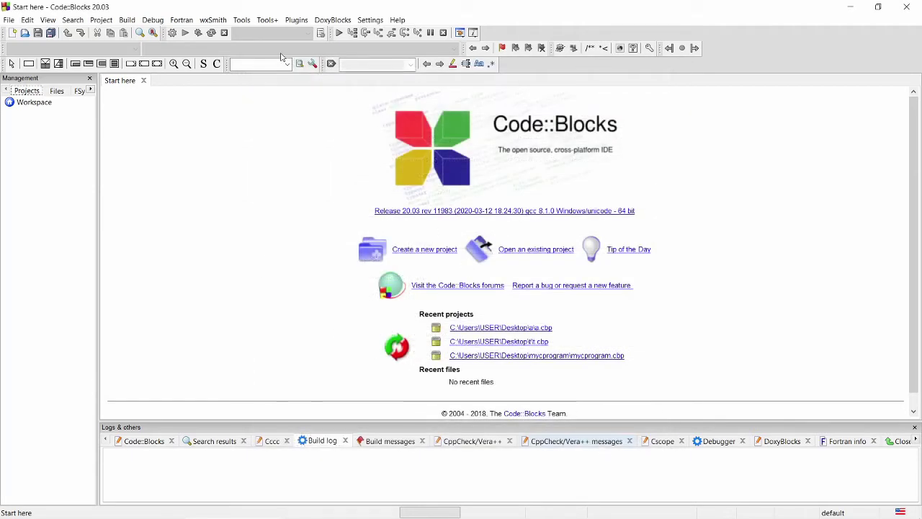
- Set the default GDB/CDB debugger's executable path to C:\Program Files\CodeBlocks\MinGW\bin\gdb.exe and save the debugger settings
left_click(368, 22)
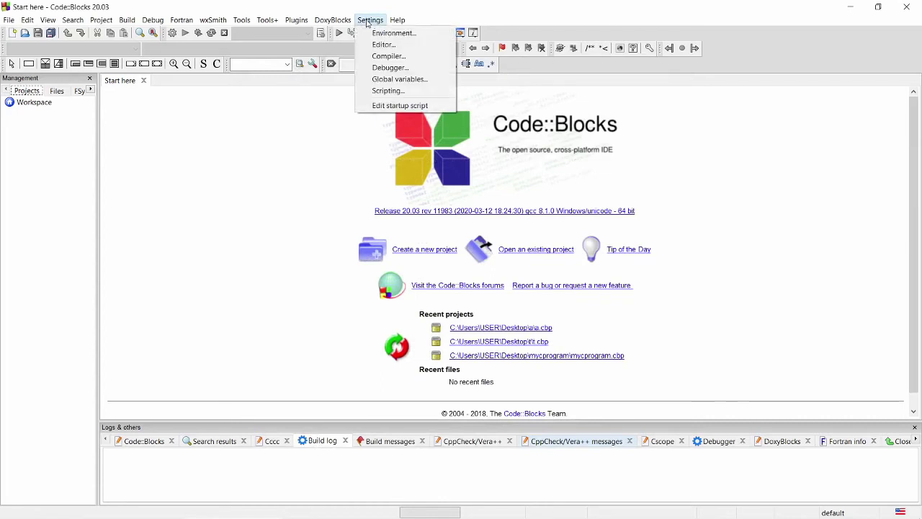
left_click(388, 67)
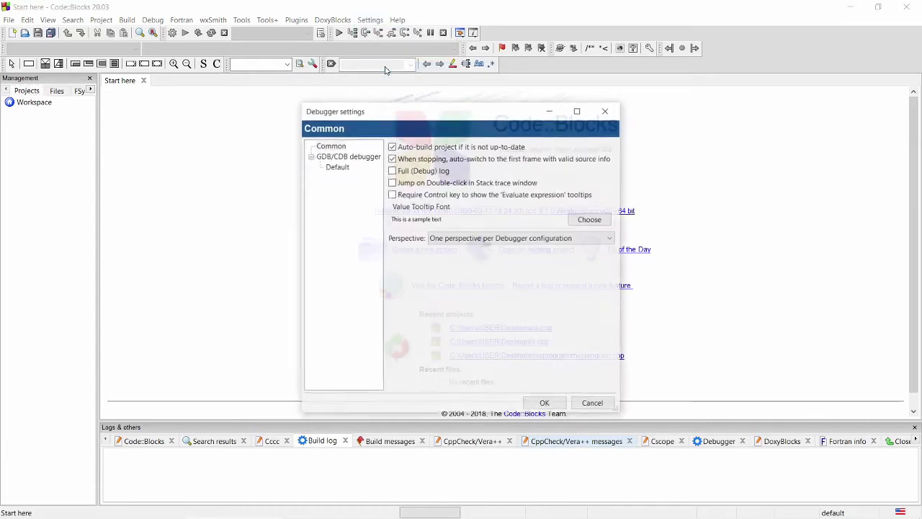
left_click(340, 169)
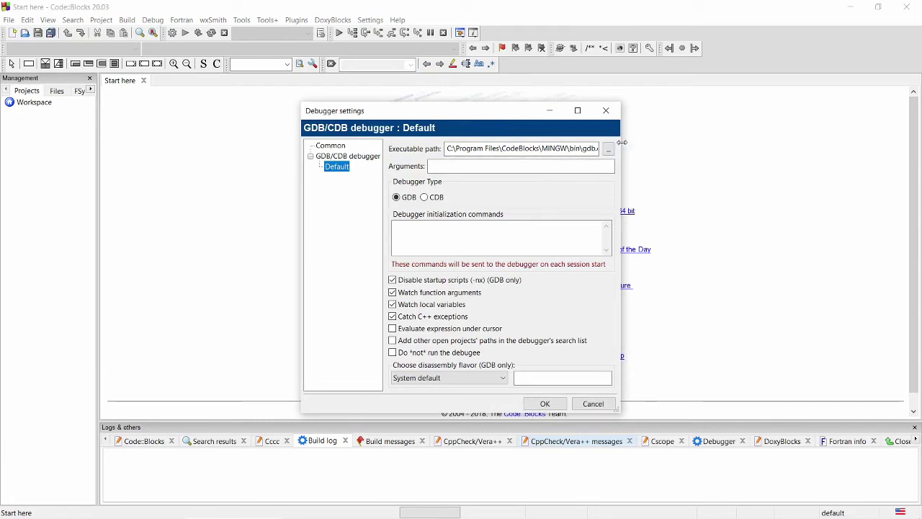
left_click_drag(621, 141, 679, 142)
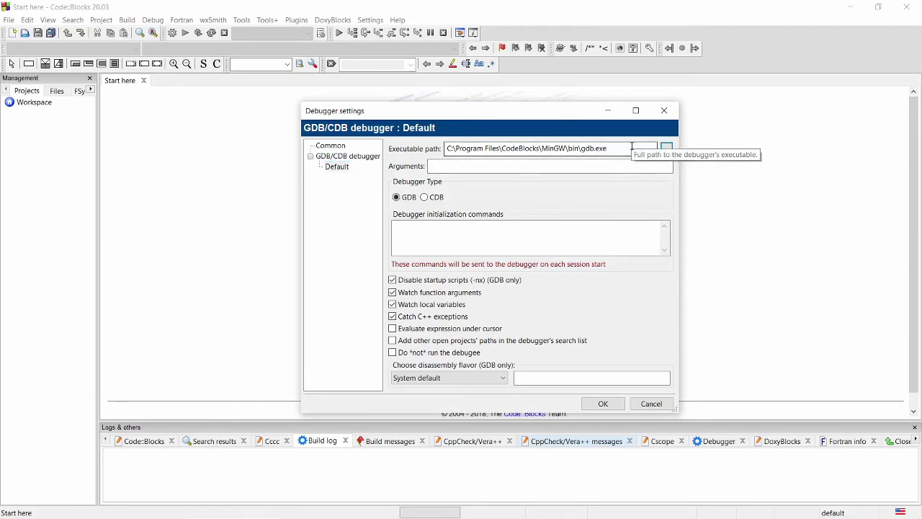
left_click(604, 404)
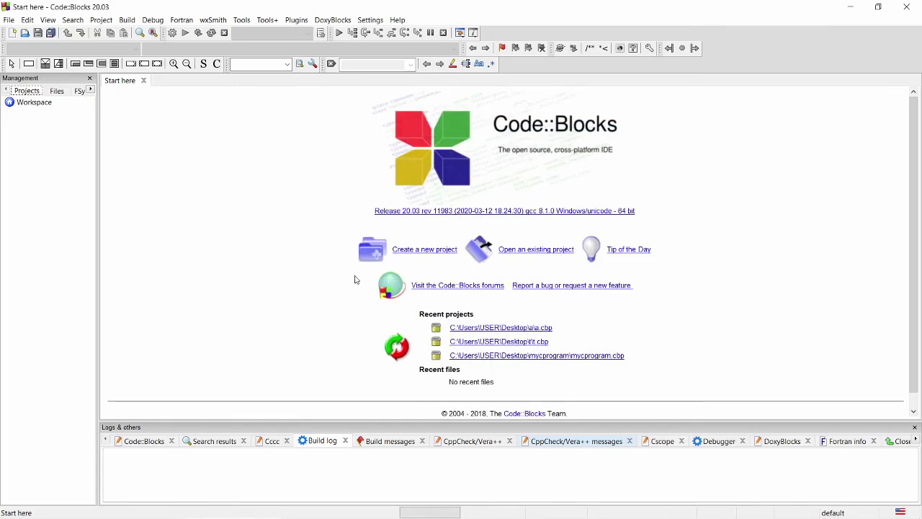
- Start a new console application project and choose C as its language
left_click(420, 251)
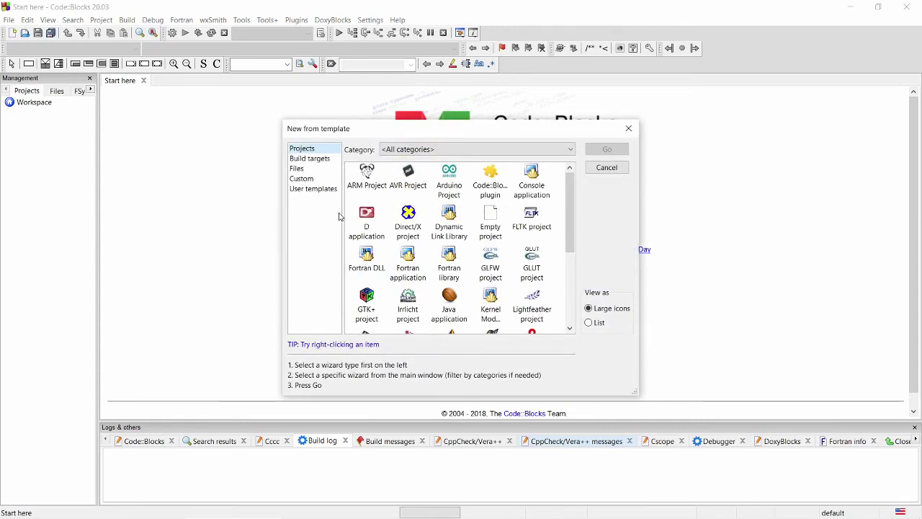
left_click(532, 184)
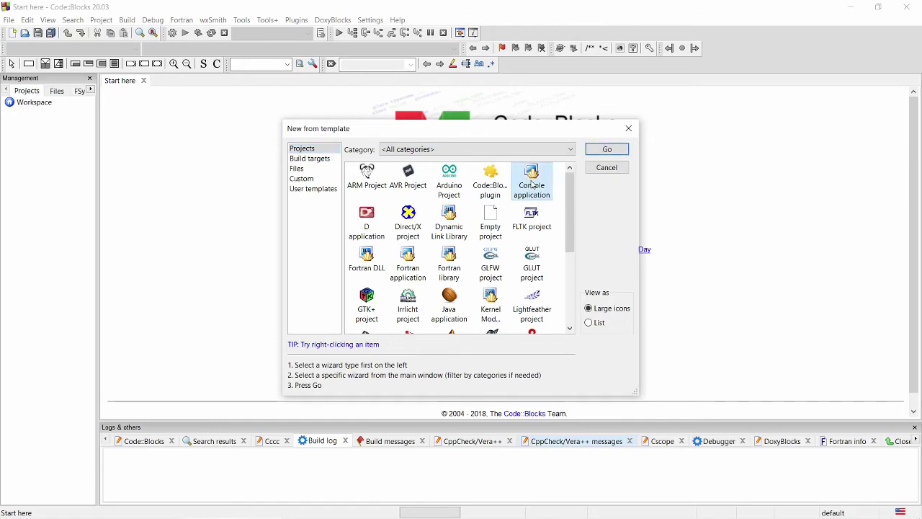
double_click(532, 184)
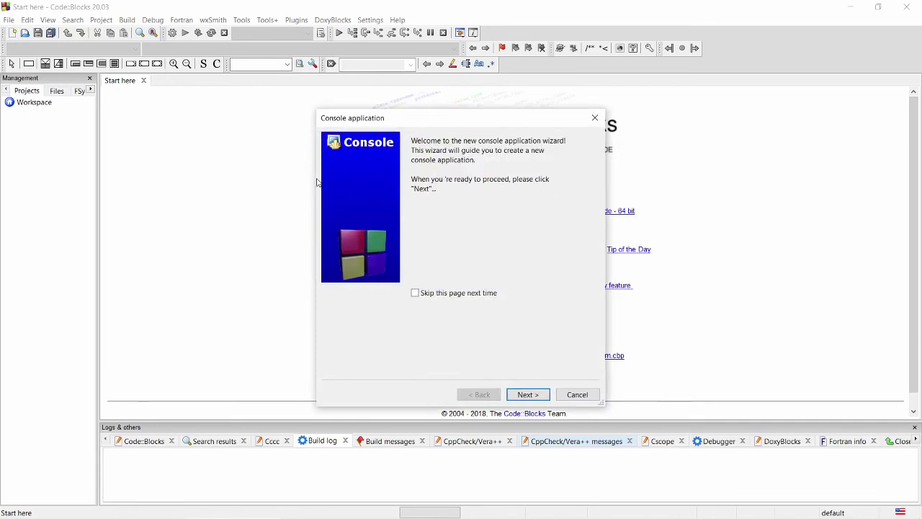
left_click(534, 398)
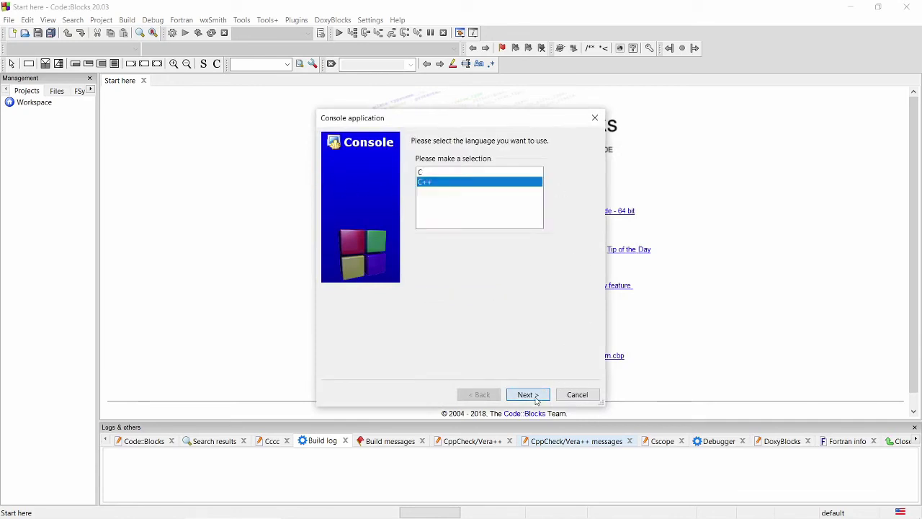
left_click(433, 174)
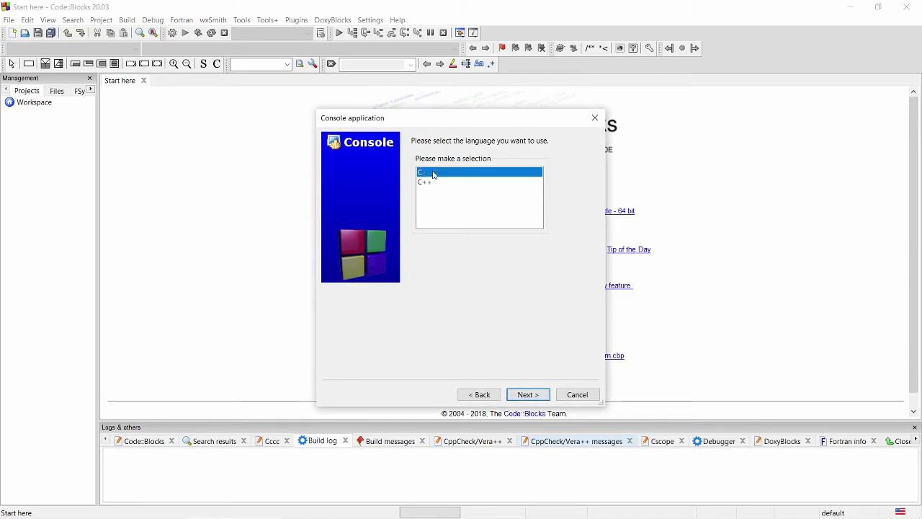
left_click(526, 396)
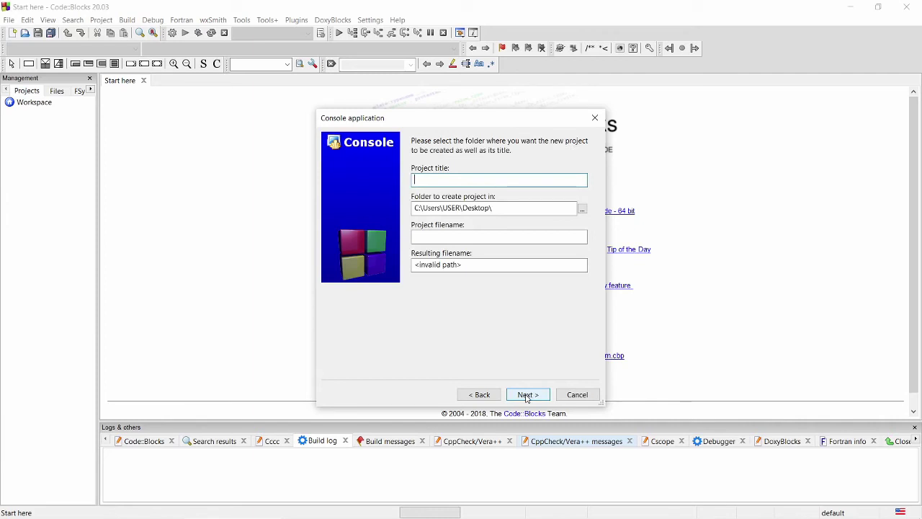
- Title the project test1, keep the Desktop folder and the GNU GCC Compiler with Debug and Release configurations, and finish creating it
type("test")
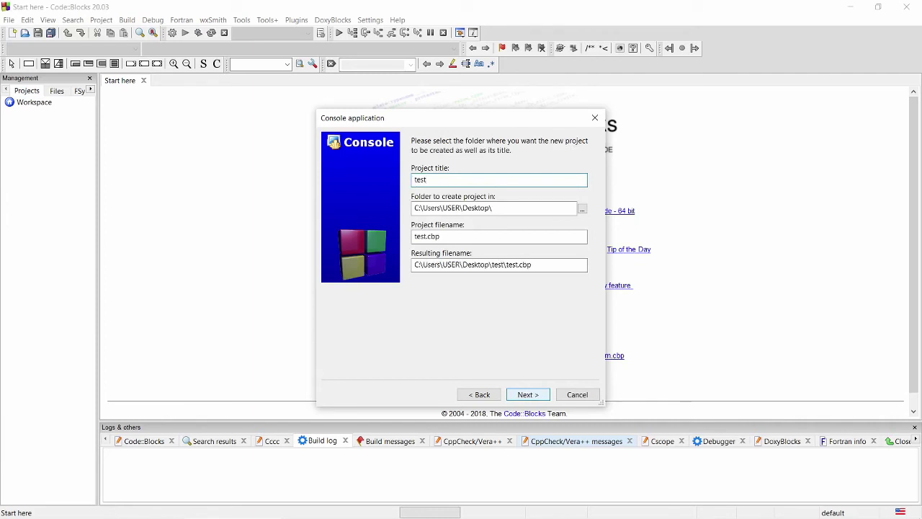
type("1")
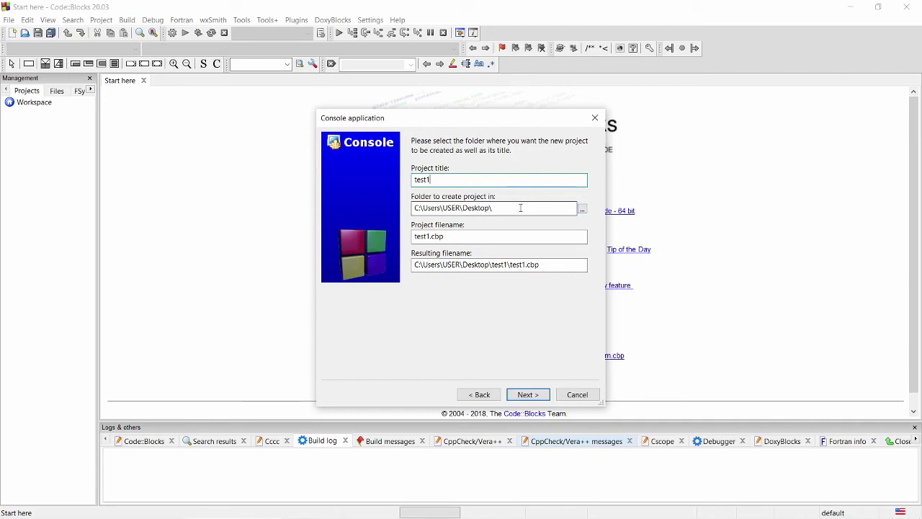
left_click(527, 395)
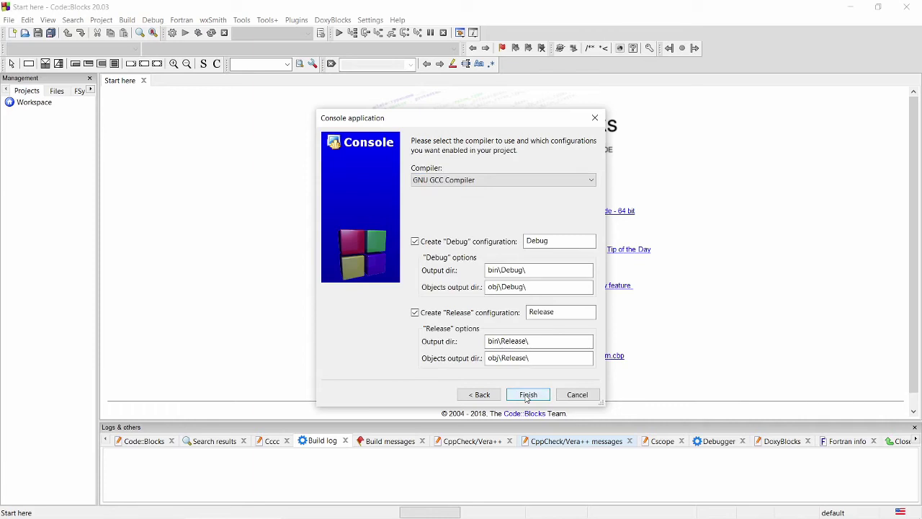
left_click(528, 395)
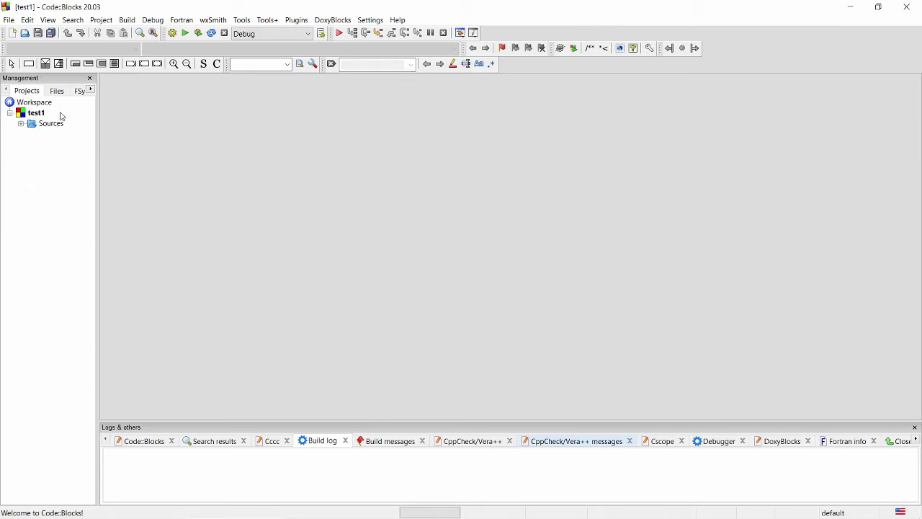
- Open main.c from the test1 project's sources and add printf("Welcome to my channel"); on a new line below the Hello world statement
double_click(34, 127)
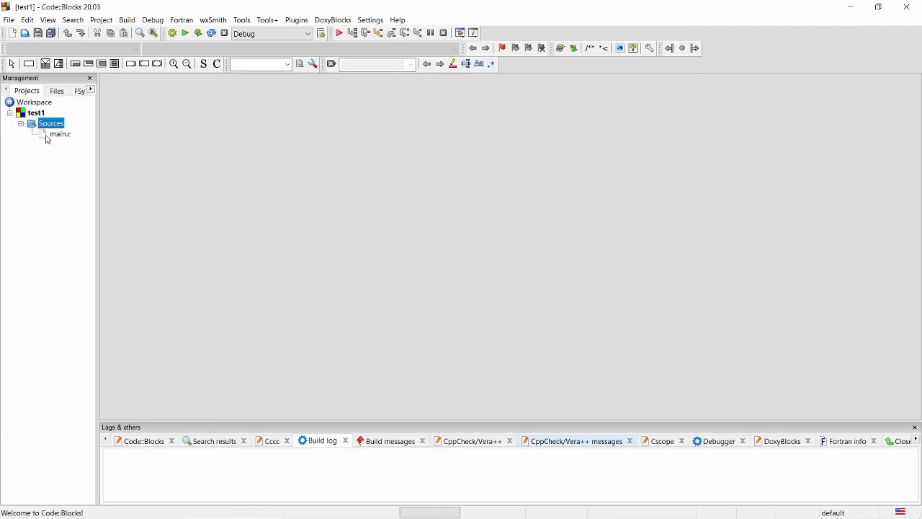
double_click(52, 136)
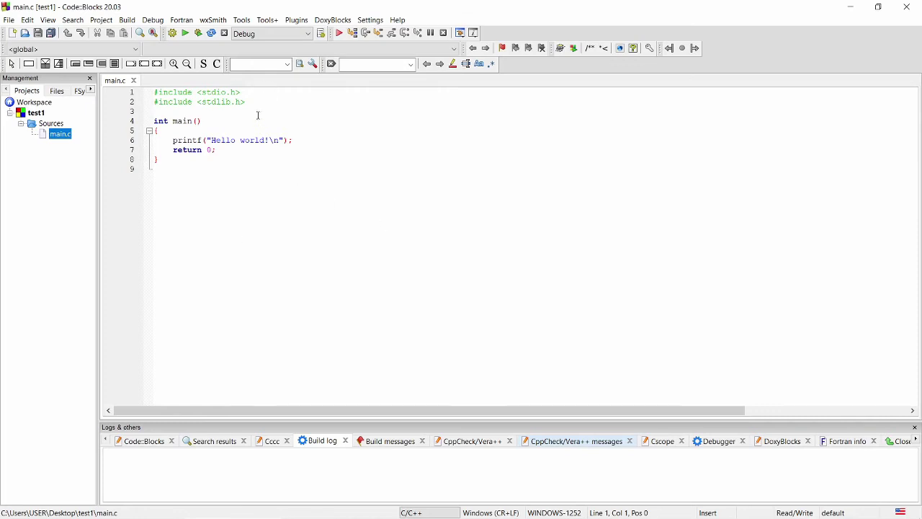
left_click(301, 144)
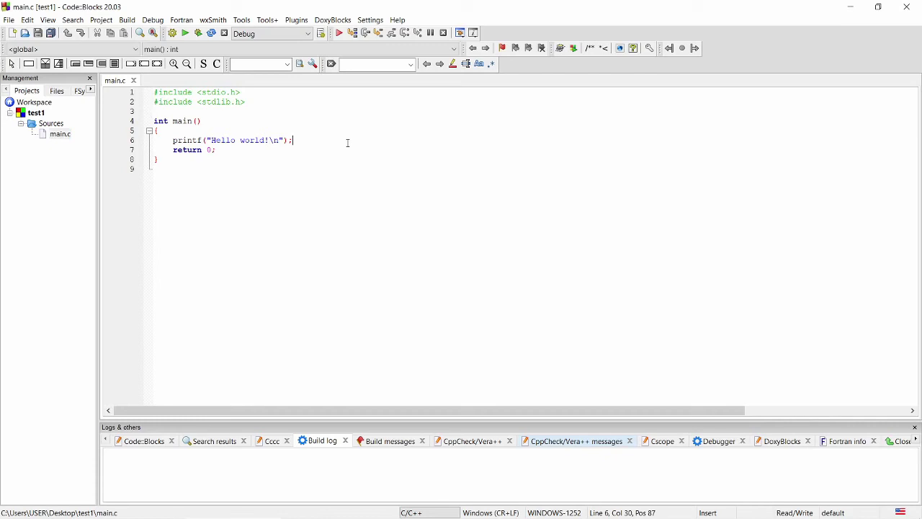
key("Return")
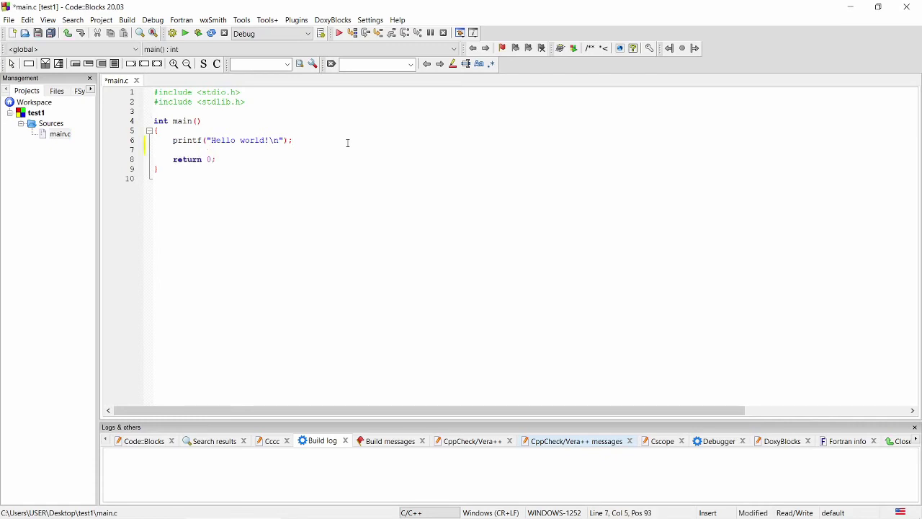
type("pri")
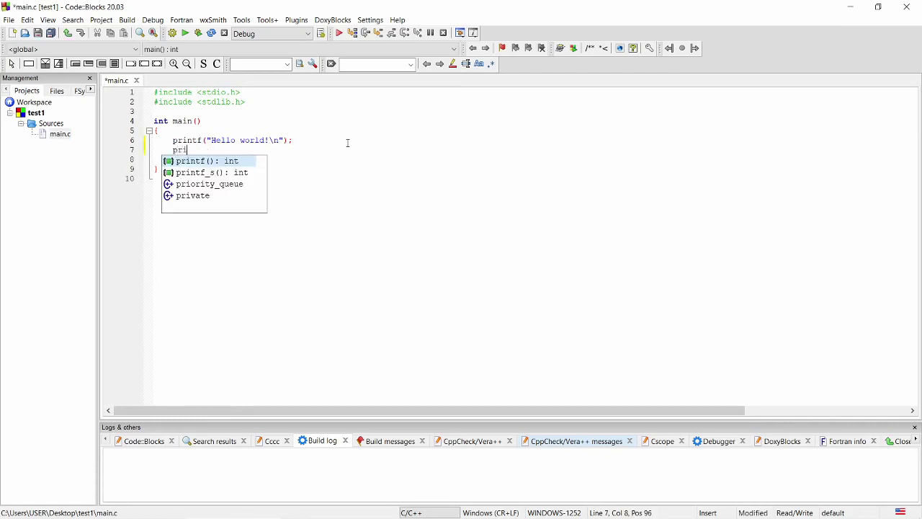
type("ntf")
type("(")
type("\"We")
type("lcome ")
type("to m")
type("y ")
type("chan")
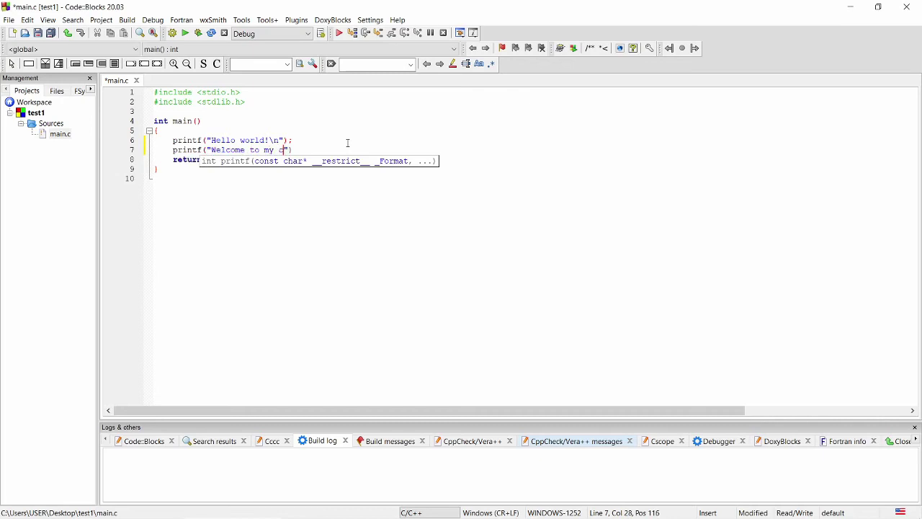
type("nel")
left_click(326, 148)
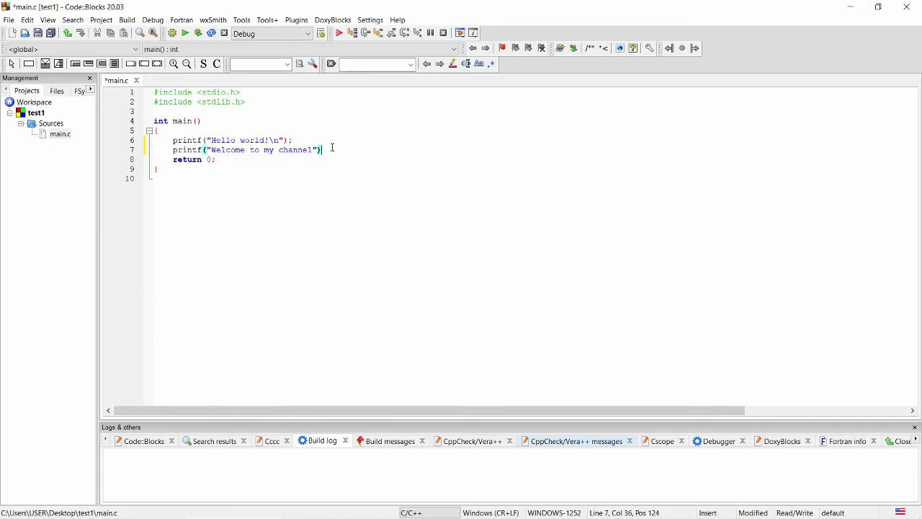
type(";")
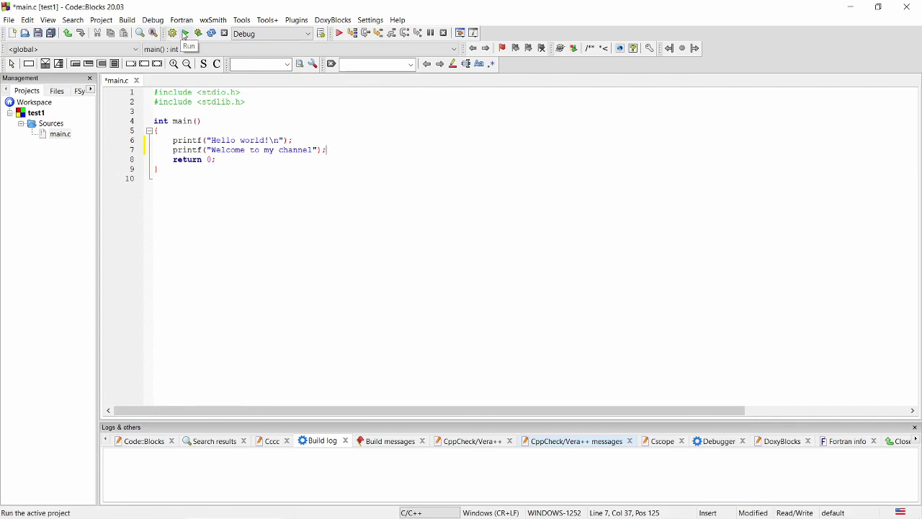
- Build the test1 project, run it in the console, and dismiss the console window
left_click(127, 21)
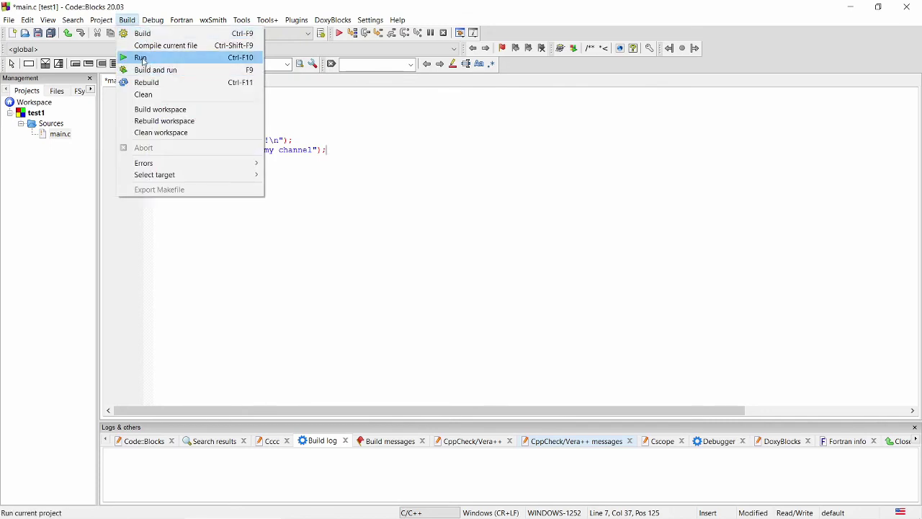
left_click(403, 91)
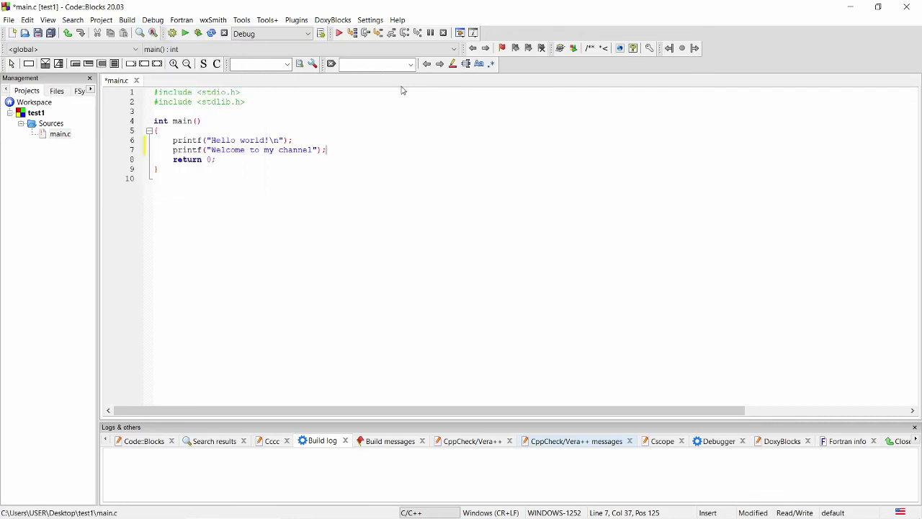
left_click(173, 33)
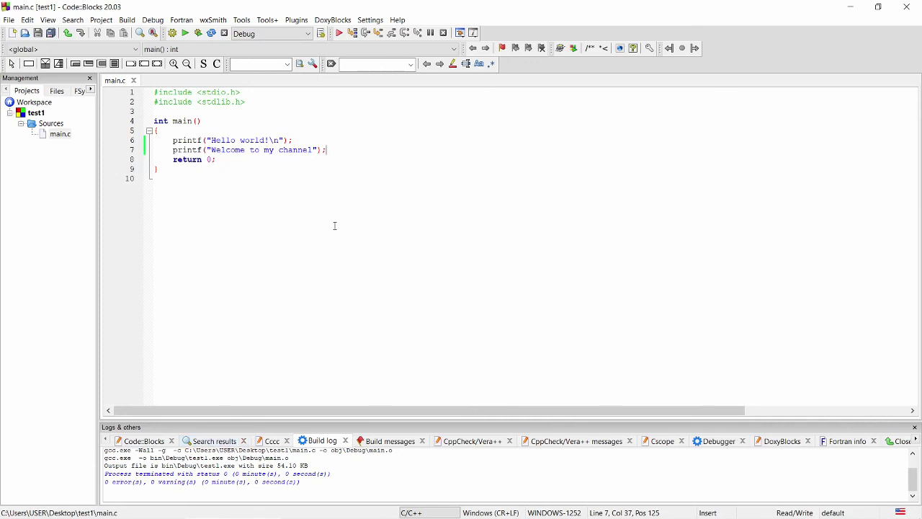
left_click(186, 34)
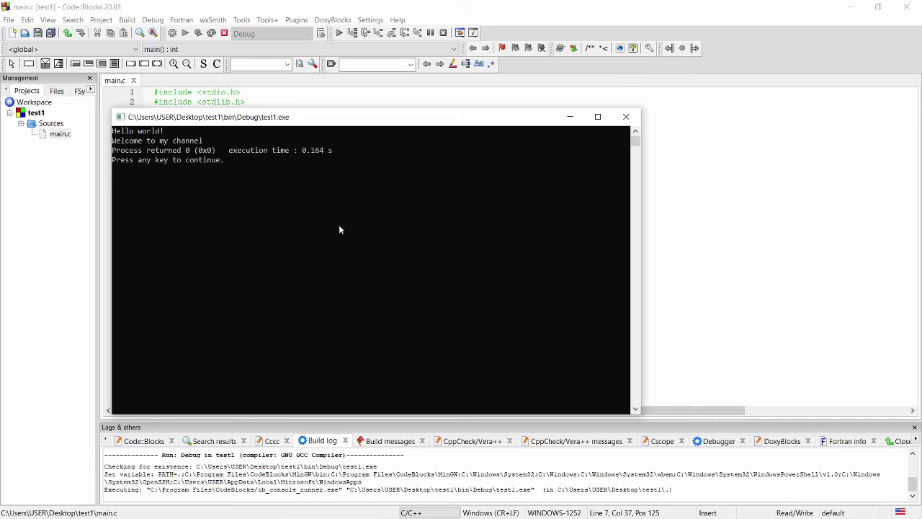
key("Return")
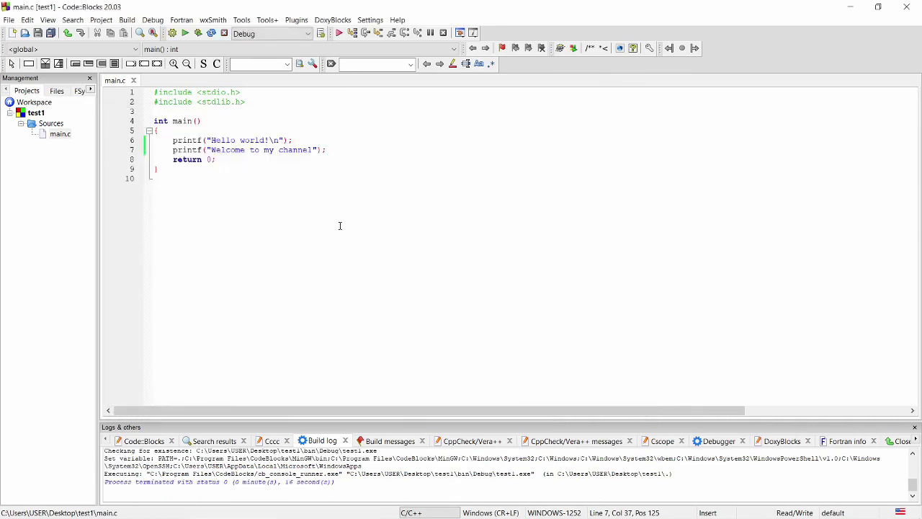